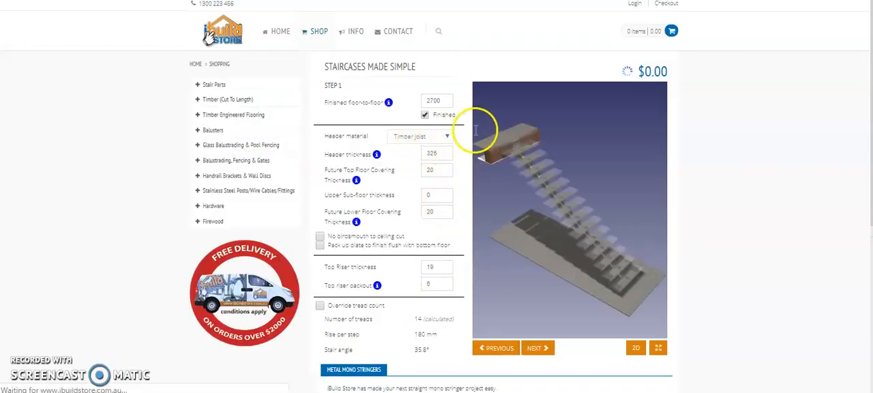
- Set the staircase's finished floor-to-floor height to 2820
drag(527, 163, 528, 157)
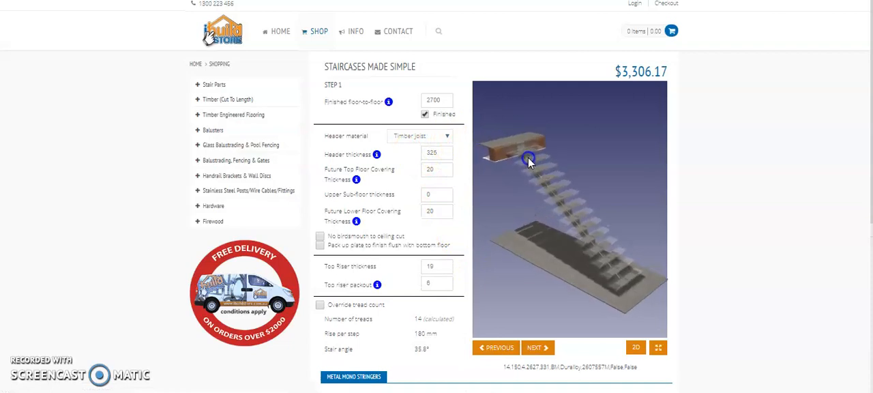
double_click(429, 101)
text(2820)
click(532, 191)
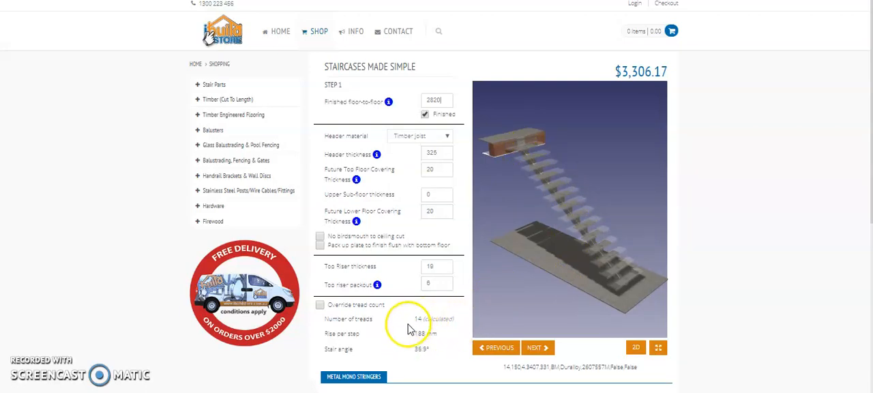
- Keep Timber joist as the header material and set the header thickness to 350
drag(477, 138, 538, 165)
click(421, 136)
click(443, 157)
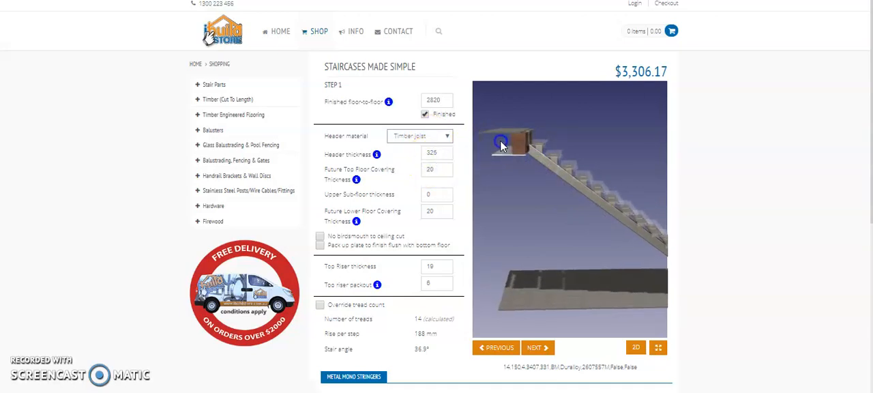
drag(503, 143, 527, 132)
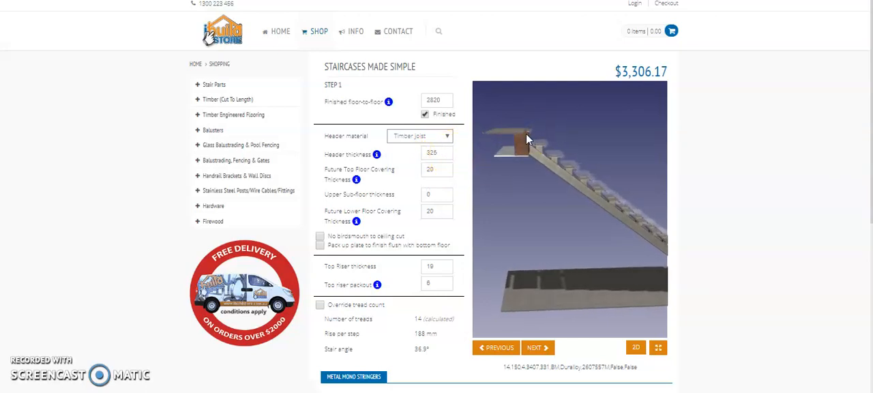
double_click(421, 154)
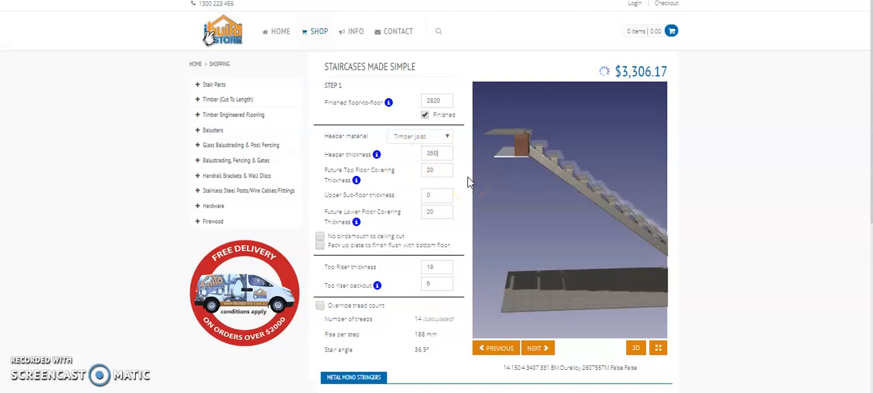
- Try the option for no birdsmouth to ceiling cut on the stringer and switch it back off
drag(518, 144, 490, 96)
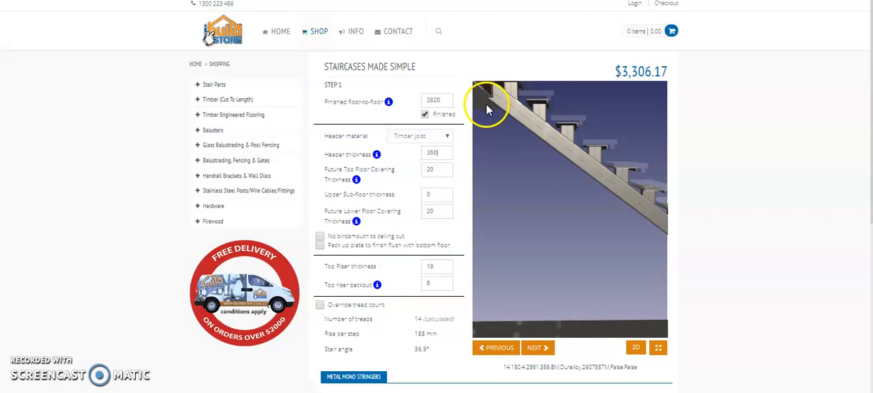
click(320, 236)
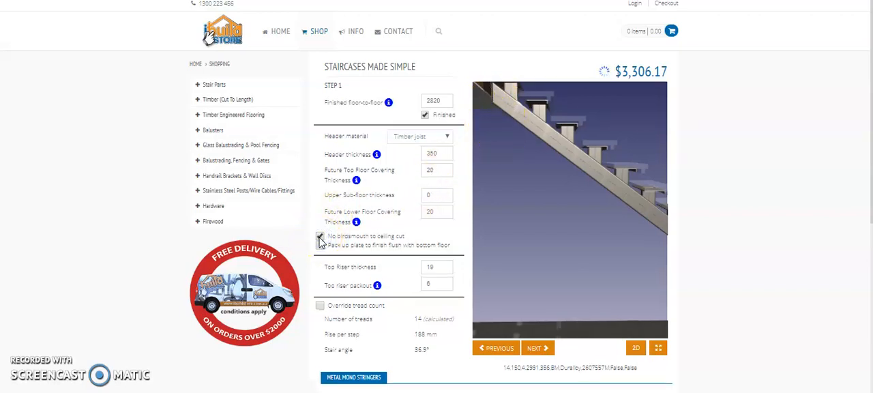
mouse_move(502, 195)
mouse_down()
mouse_move(483, 197)
mouse_move(494, 199)
mouse_up()
click(320, 236)
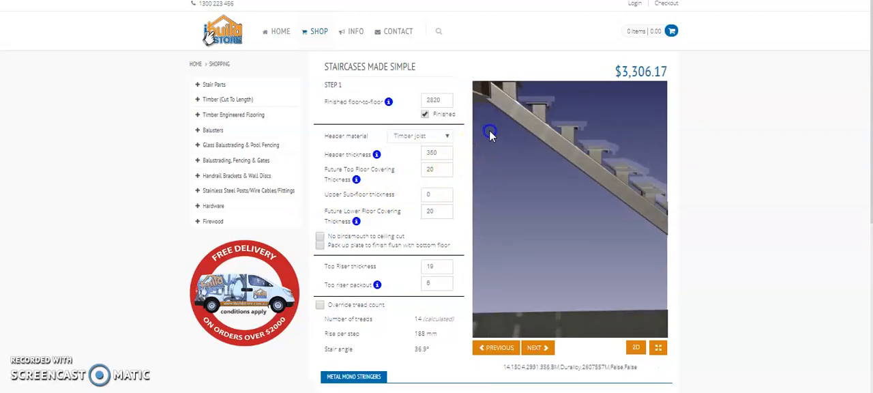
- Set the future top floor covering thickness to 18 and the upper sub-floor thickness to 20
click(438, 166)
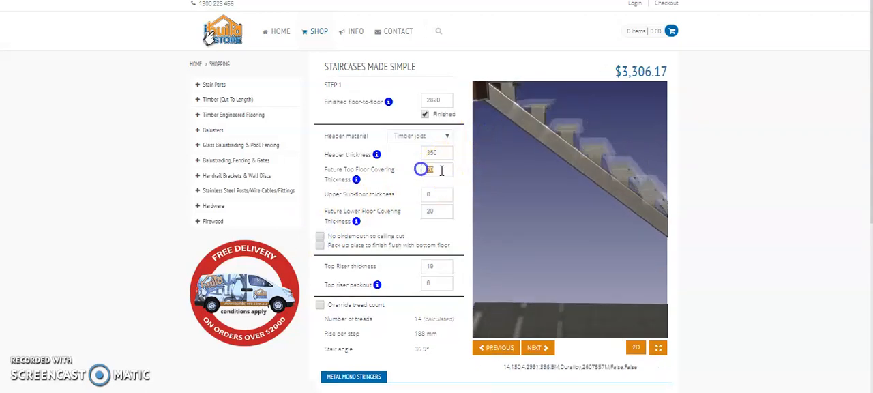
text(18)
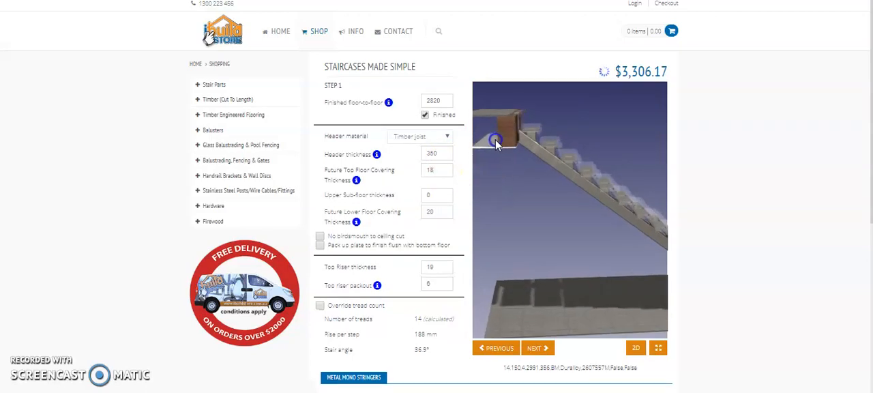
double_click(424, 195)
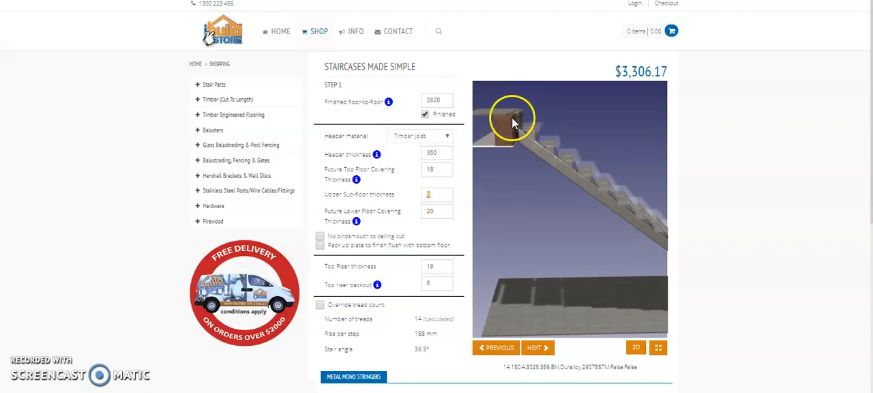
drag(516, 119, 533, 127)
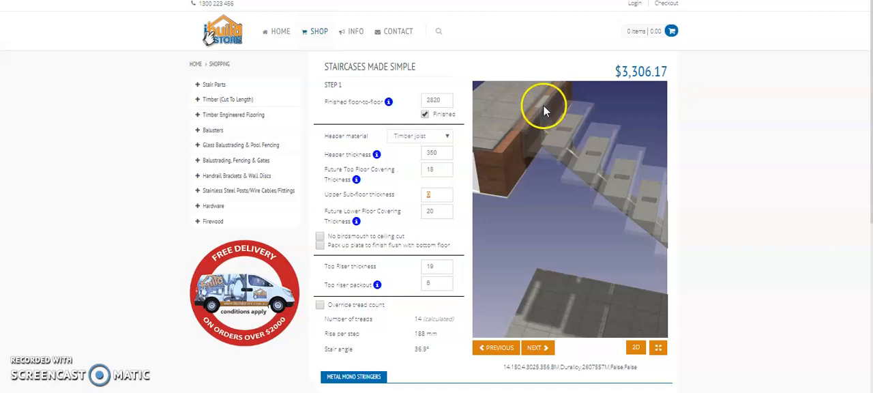
drag(537, 109, 544, 92)
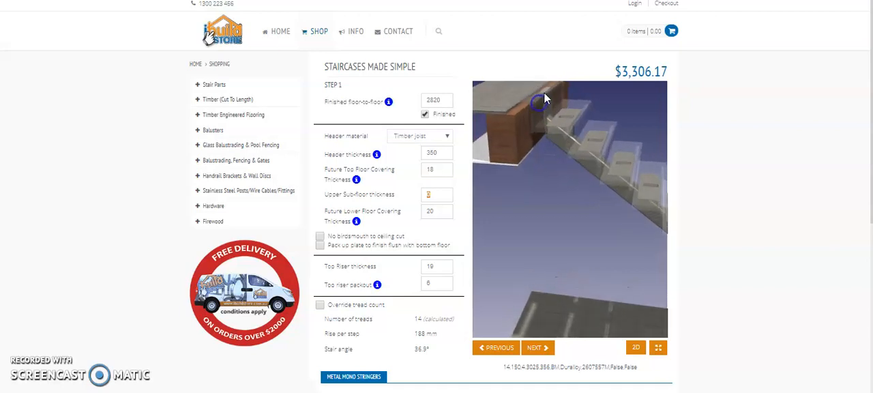
click(419, 194)
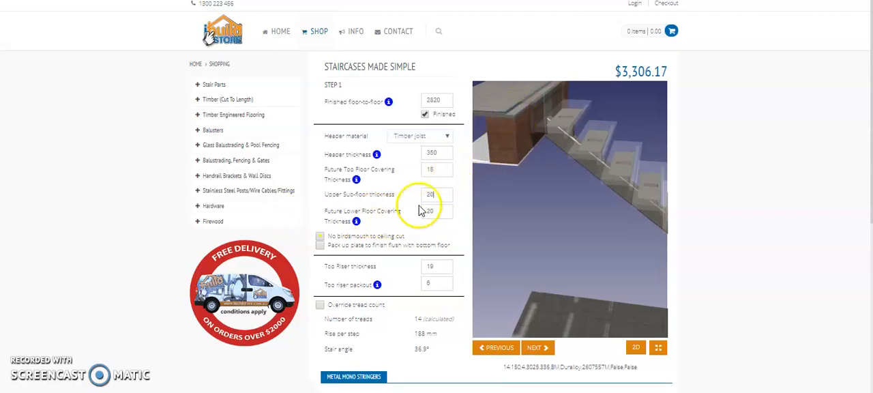
- Set the future lower floor covering thickness to 40 and inspect the foot of the staircase
drag(440, 214, 423, 213)
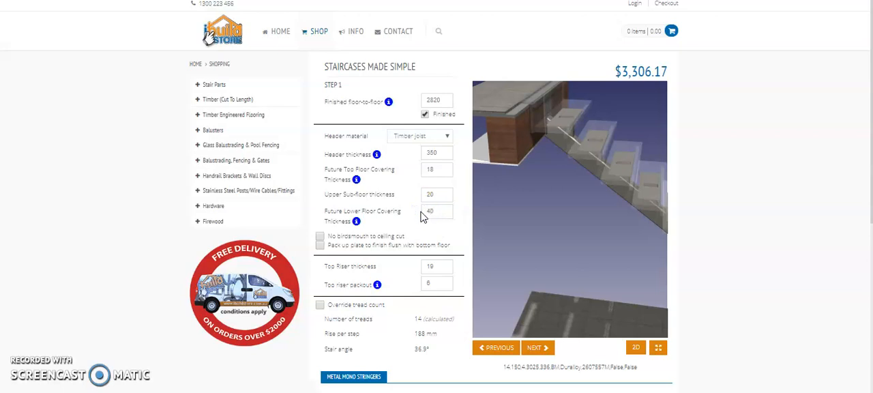
text(40)
drag(579, 202, 542, 216)
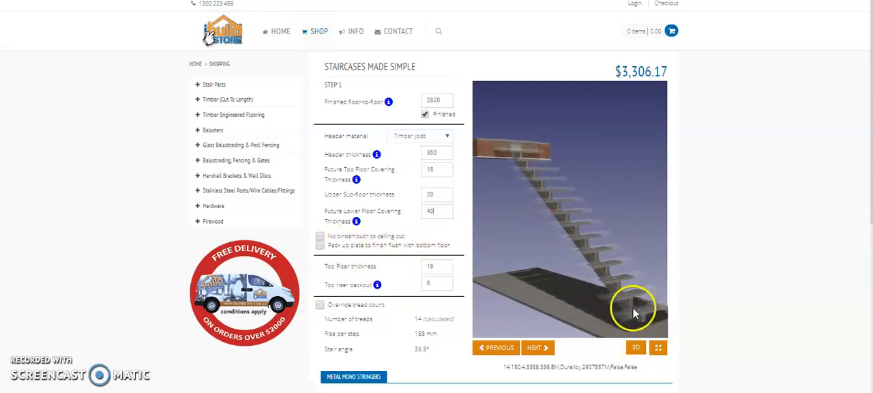
drag(586, 289, 587, 290)
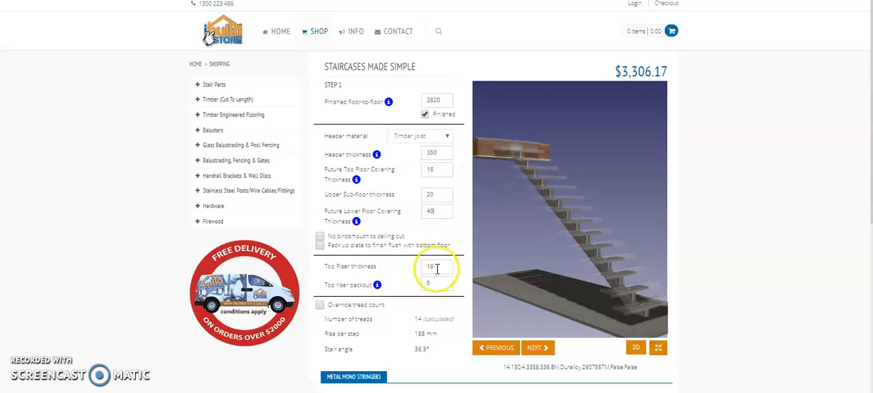
- Set the top riser thickness to 30 and inspect the stringer's connection to the header
drag(500, 170, 568, 191)
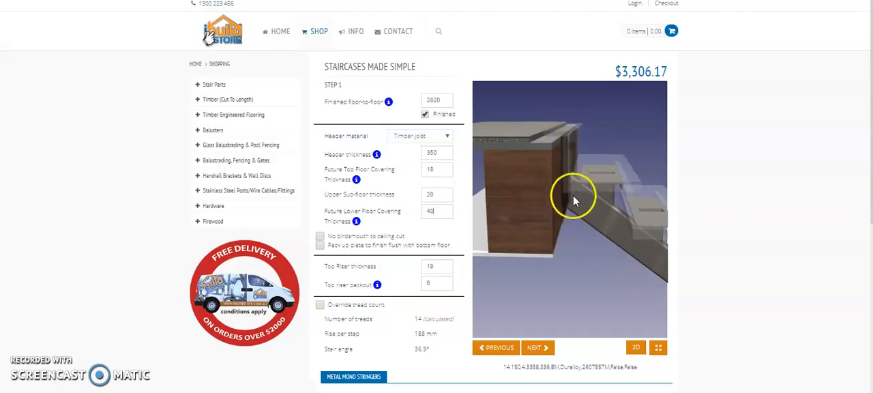
click(439, 265)
text(30)
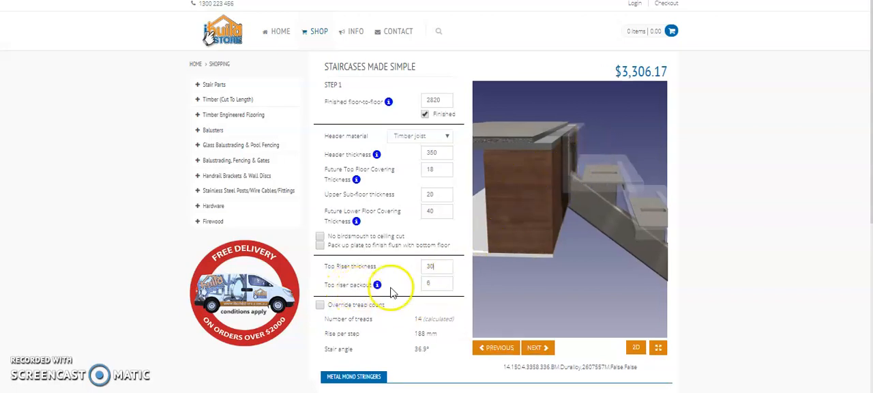
drag(538, 187, 532, 143)
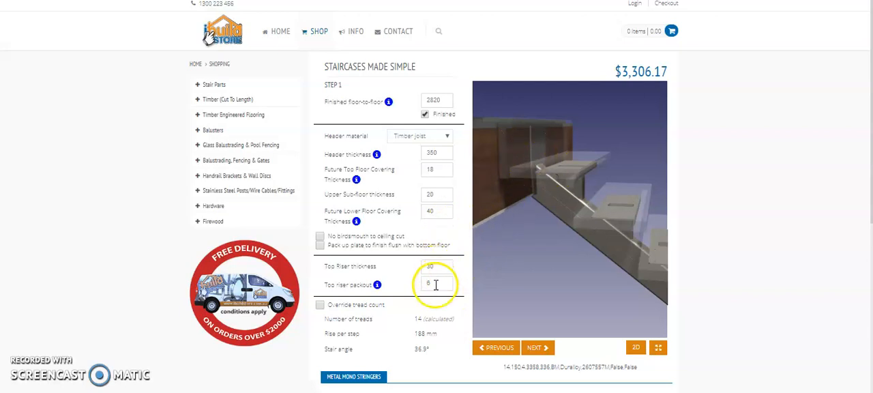
drag(498, 196, 501, 189)
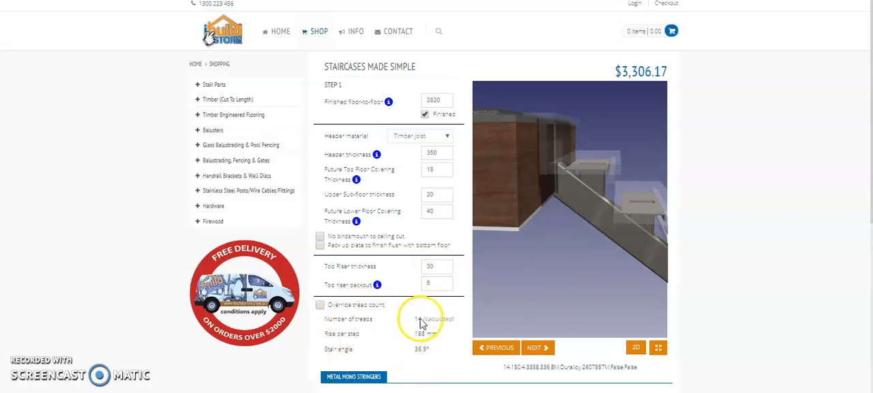
- Override the calculated tread count and set the number of treads to 15
scroll(518, 256, down, 5)
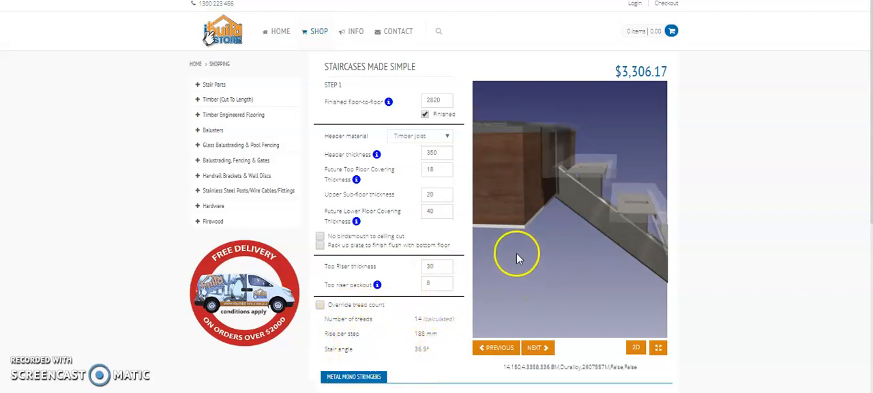
scroll(525, 253, down, 5)
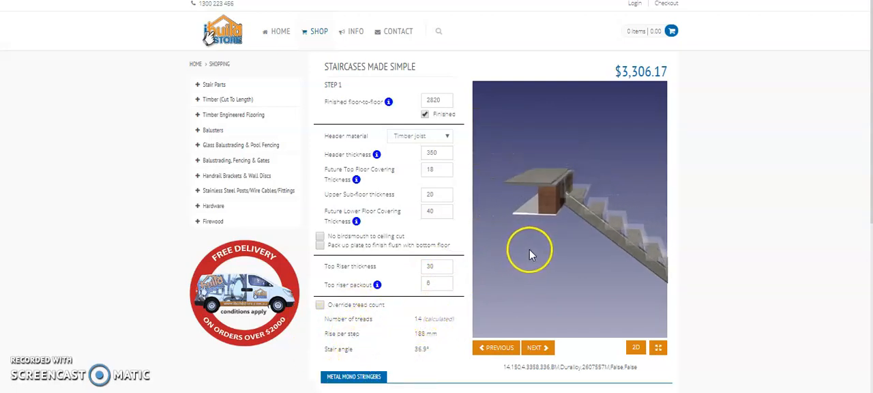
drag(527, 249, 546, 204)
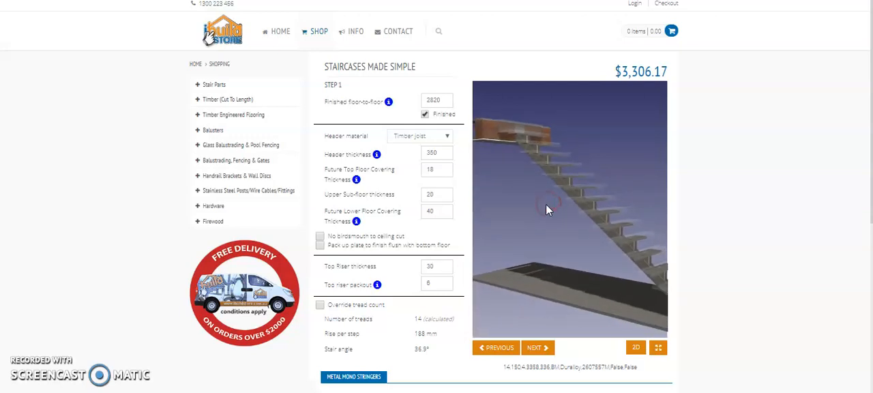
click(320, 305)
click(439, 316)
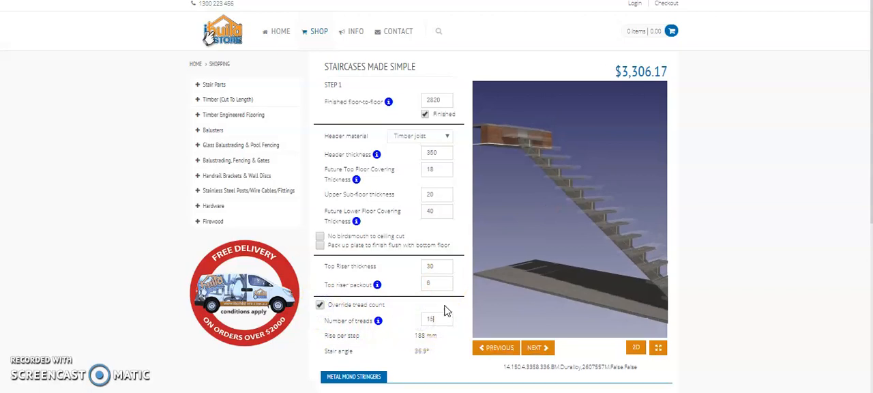
text(15)
drag(587, 261, 601, 236)
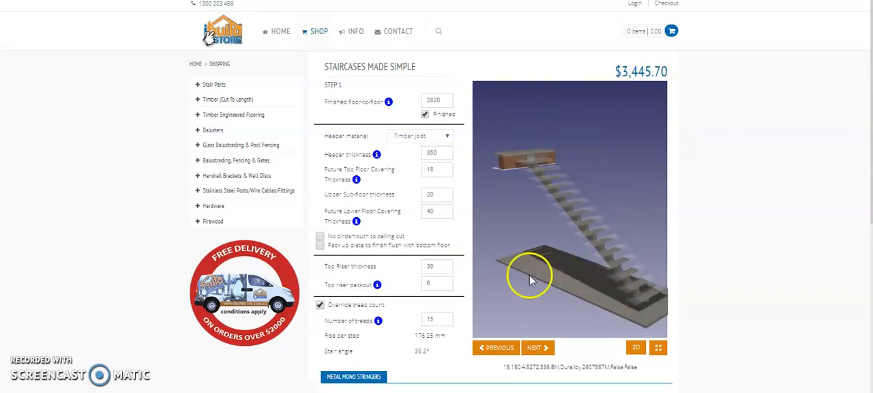
- Proceed to the Step 2 tread settings, with a tread length of 1100 and a tread going of 240
click(536, 348)
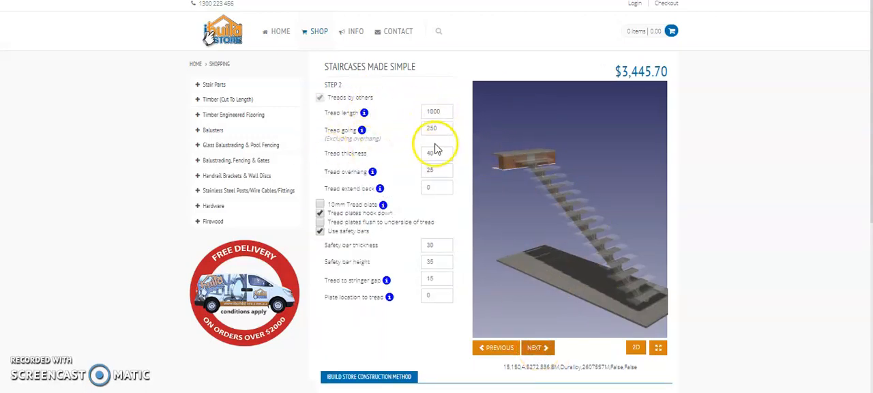
drag(446, 111, 419, 111)
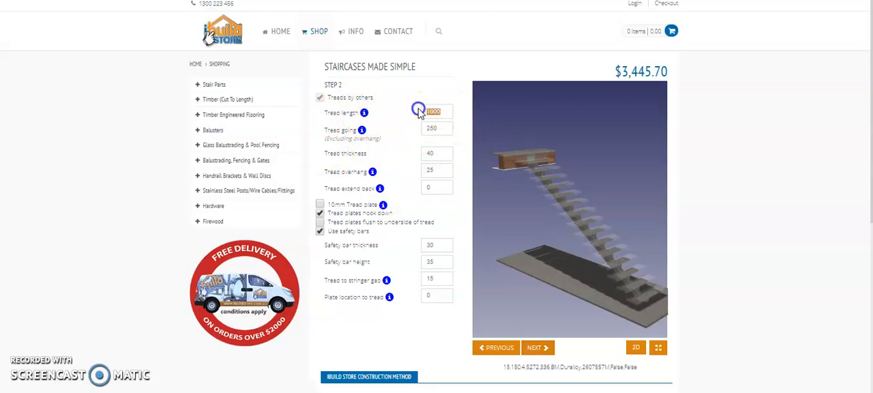
text(1100)
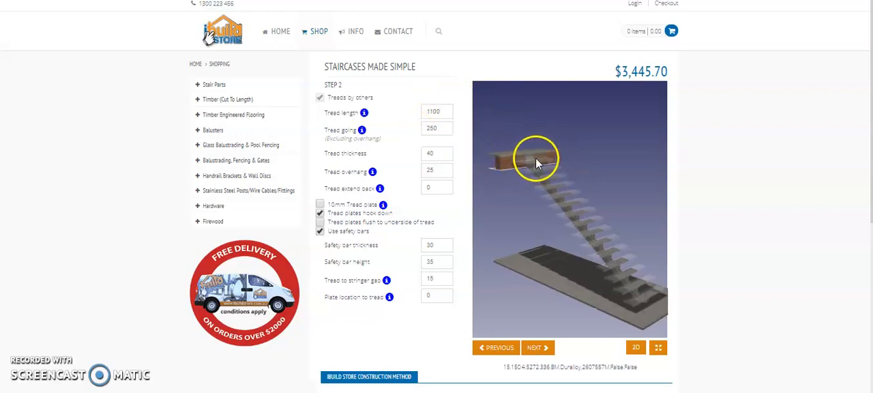
drag(444, 128, 425, 127)
click(430, 128)
drag(533, 184, 539, 214)
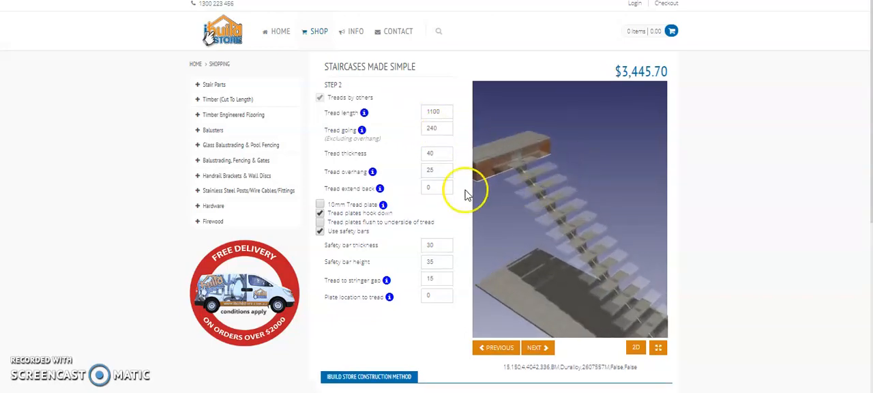
- Set the tread thickness to 45 and the tread overhang to 20
drag(502, 179, 610, 148)
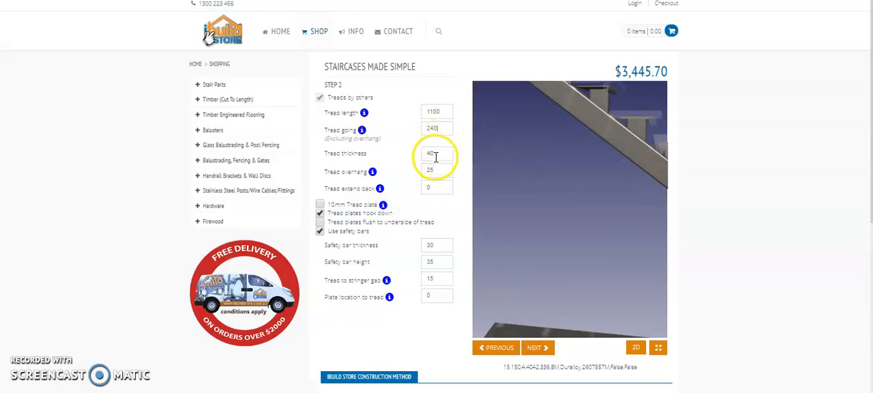
drag(605, 149, 572, 189)
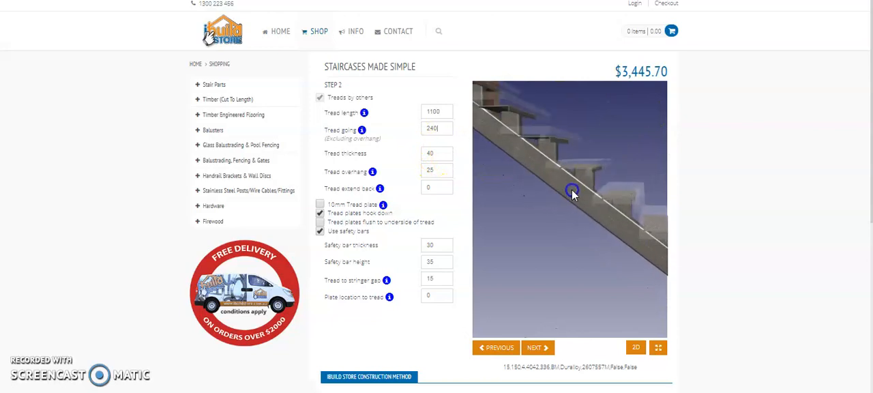
click(423, 152)
text(45)
drag(580, 155, 579, 159)
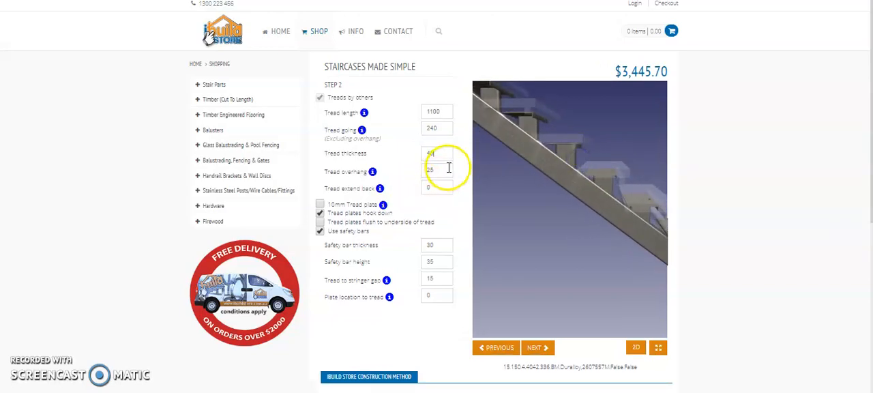
double_click(422, 171)
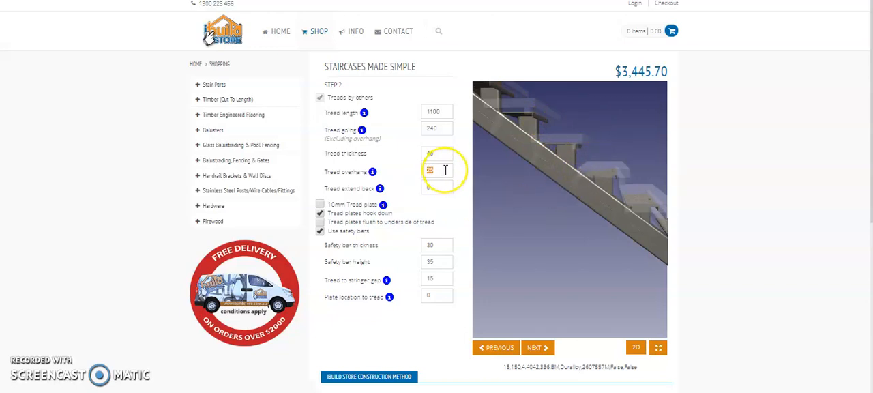
click(498, 164)
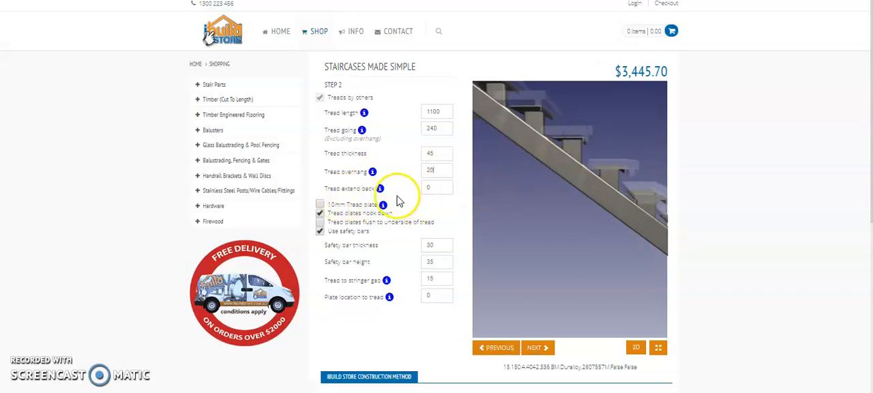
- Try the 10mm tread plate option to compare it on the model, and switch it off again
click(523, 144)
drag(522, 141, 525, 145)
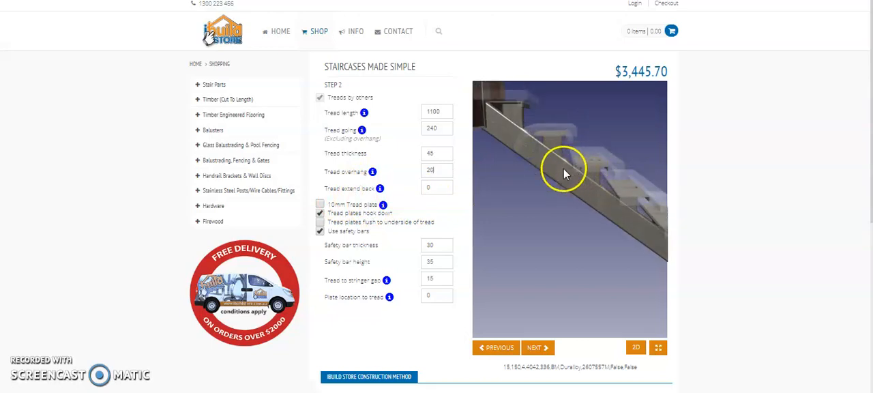
scroll(593, 186, up, 5)
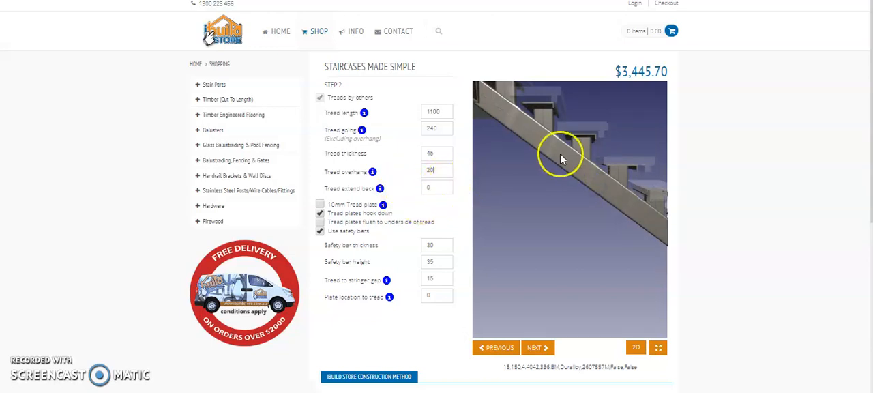
drag(557, 122, 560, 126)
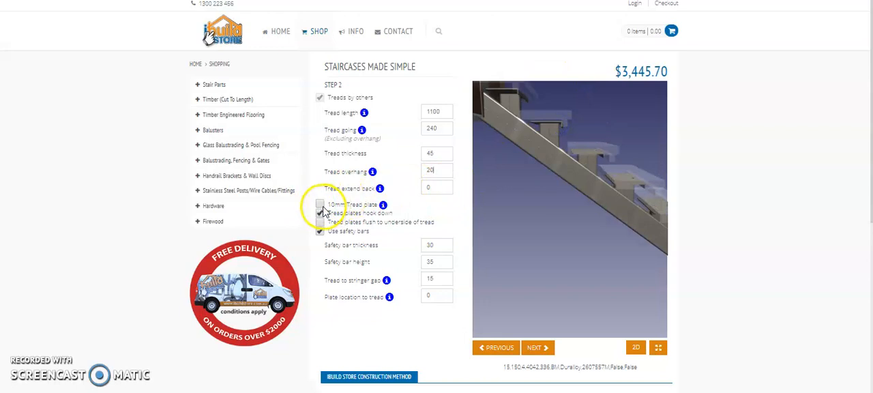
drag(592, 149, 573, 226)
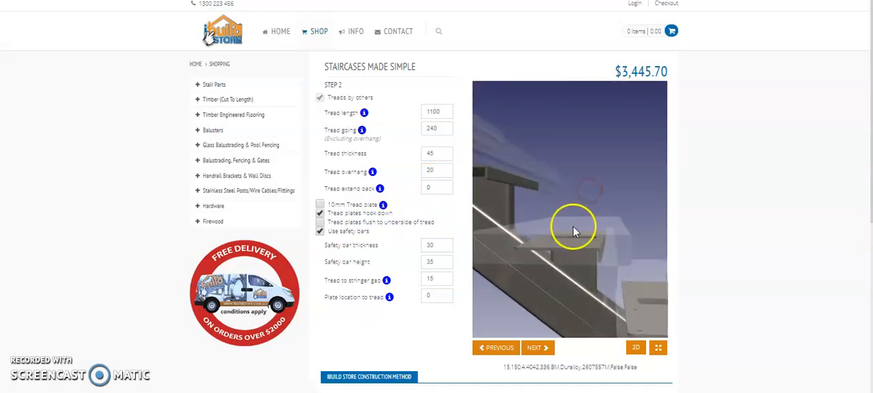
scroll(573, 226, up, 4)
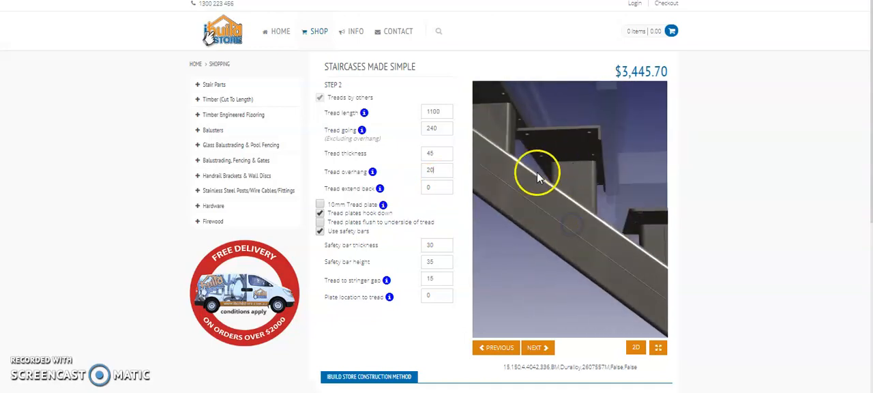
click(320, 204)
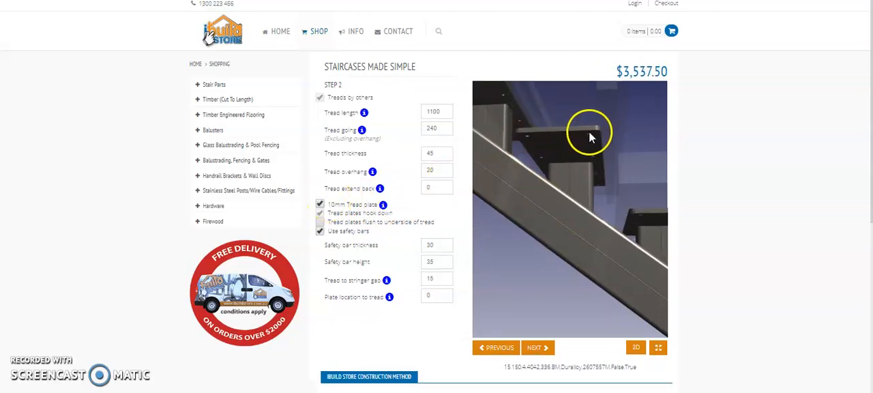
click(320, 205)
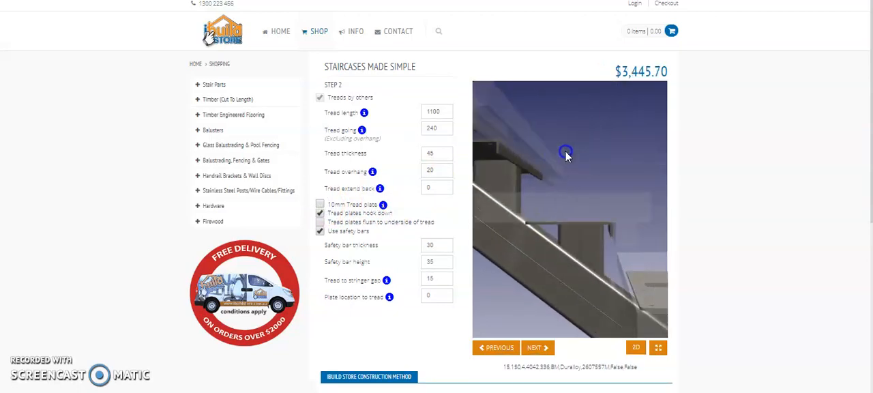
click(321, 207)
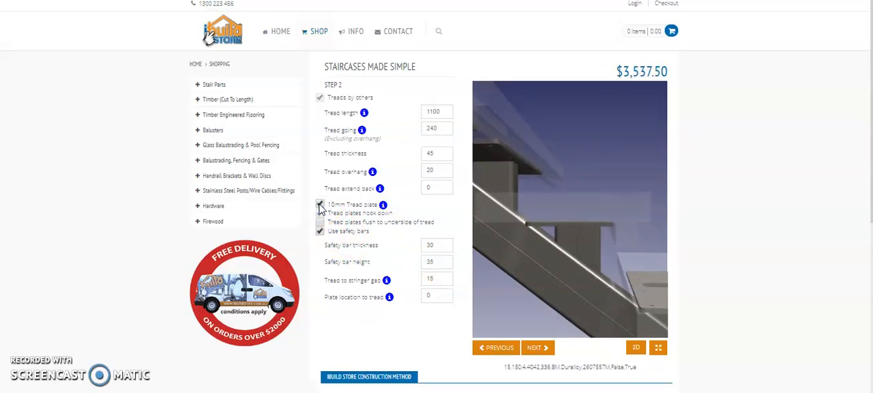
click(320, 206)
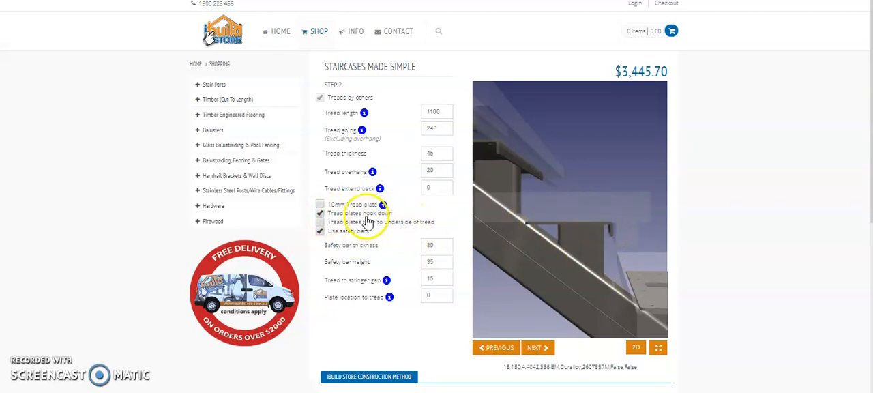
- Try the treads without hook-down tread plates, inspect the plates on the model, and re-enable the hook-down option
click(320, 214)
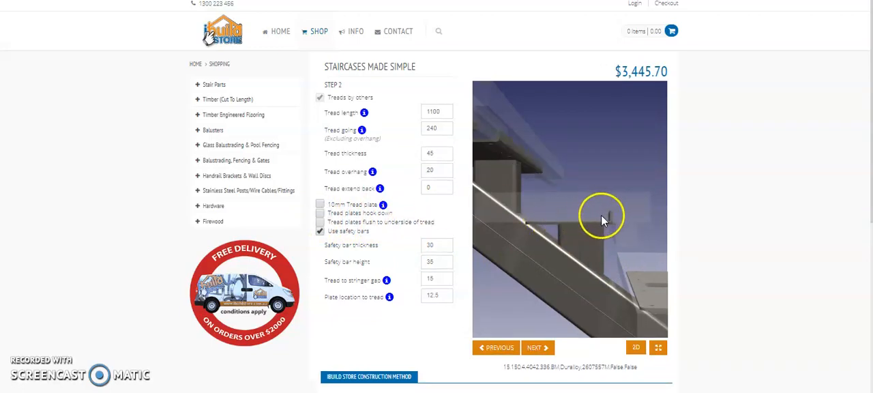
drag(596, 225, 588, 231)
click(322, 228)
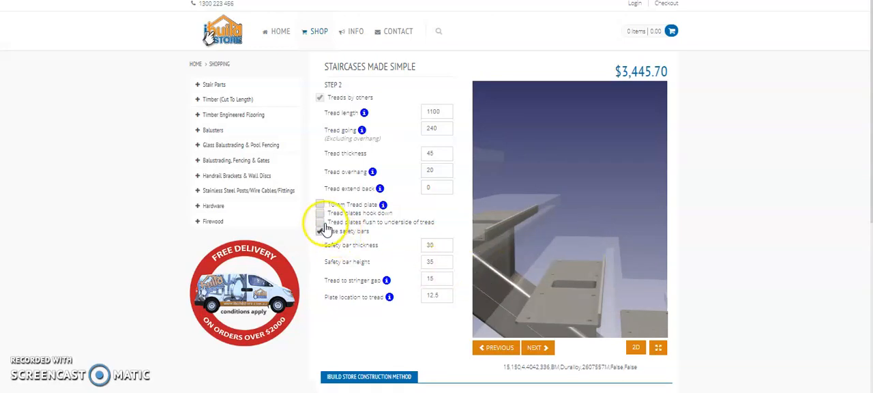
mouse_move(545, 260)
mouse_down()
mouse_move(551, 268)
mouse_move(551, 258)
mouse_up()
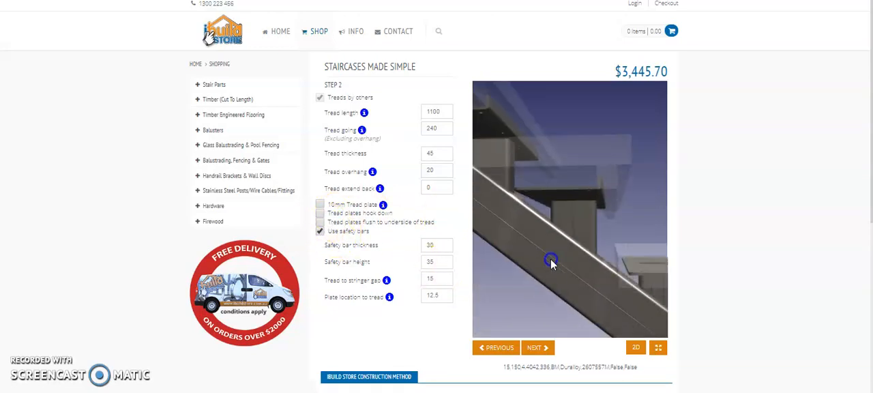
click(320, 213)
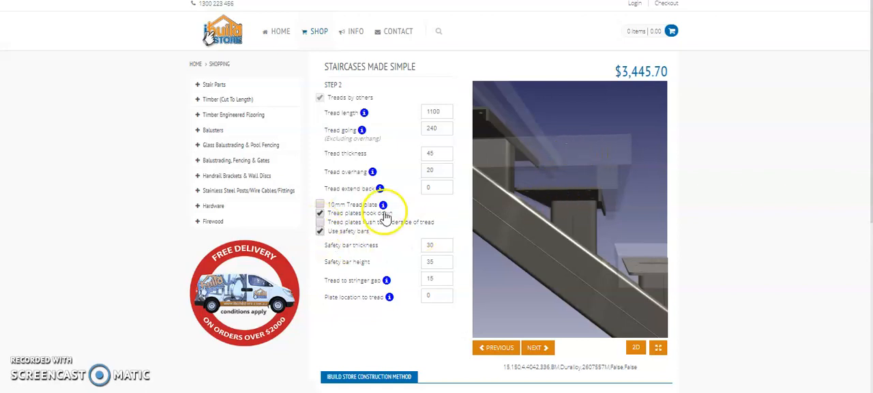
- Try setting the tread plates flush to the underside of the tread, and turn that option off again
click(320, 223)
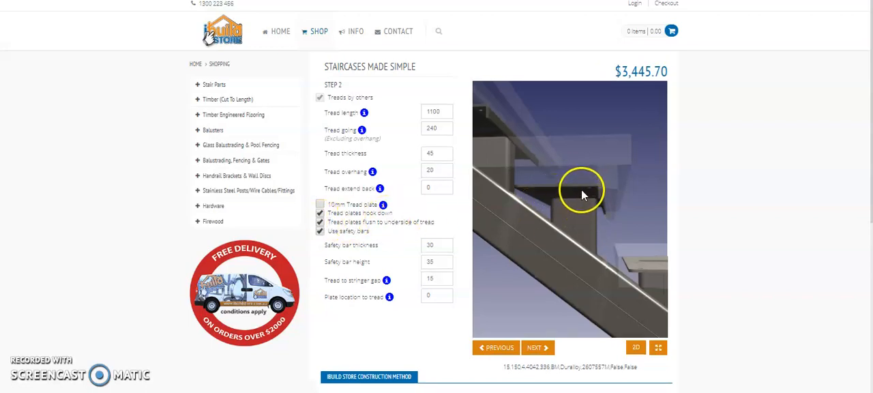
click(320, 222)
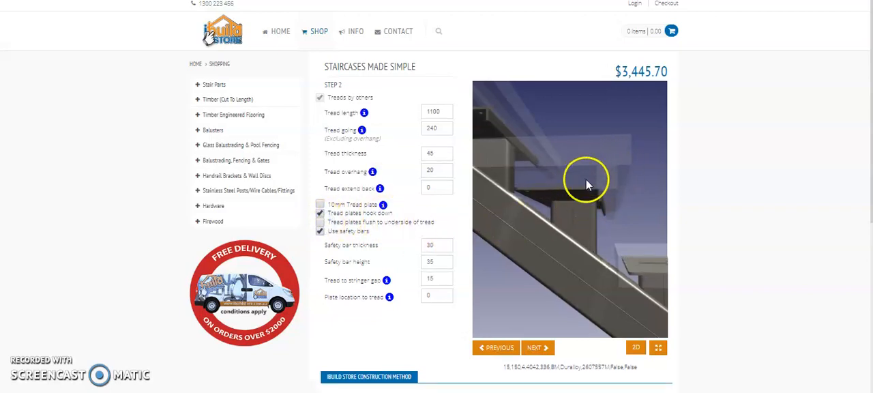
drag(621, 180, 622, 183)
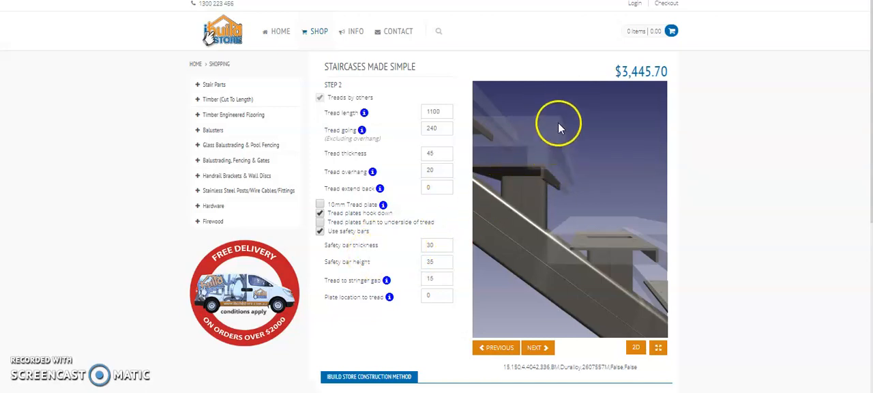
- Set the safety bar thickness to 40 and the safety bar height to 40
click(440, 245)
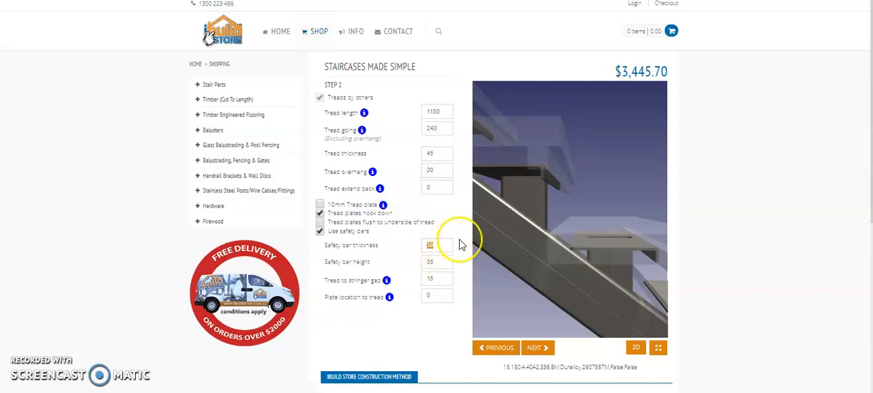
text(40)
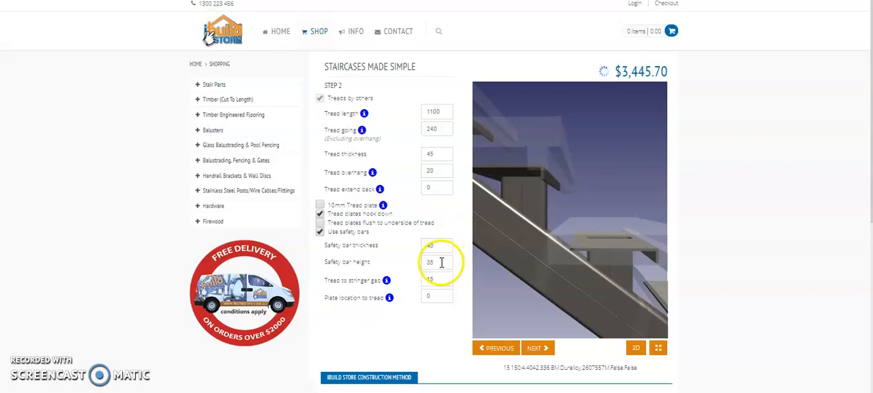
click(414, 260)
text(40)
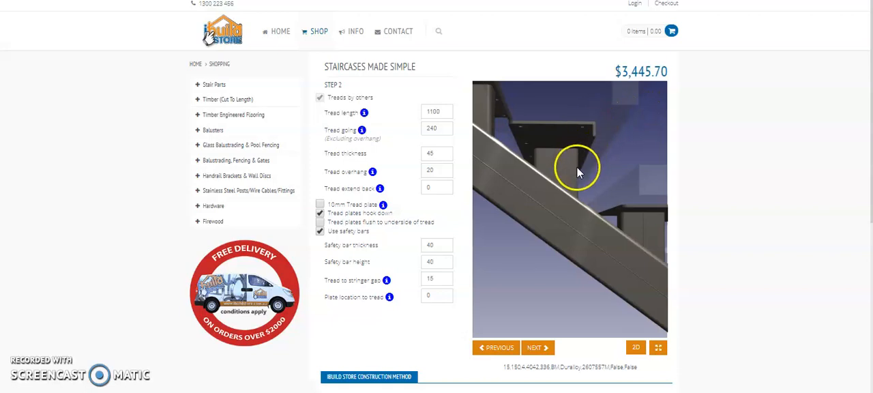
click(440, 264)
drag(566, 193, 586, 214)
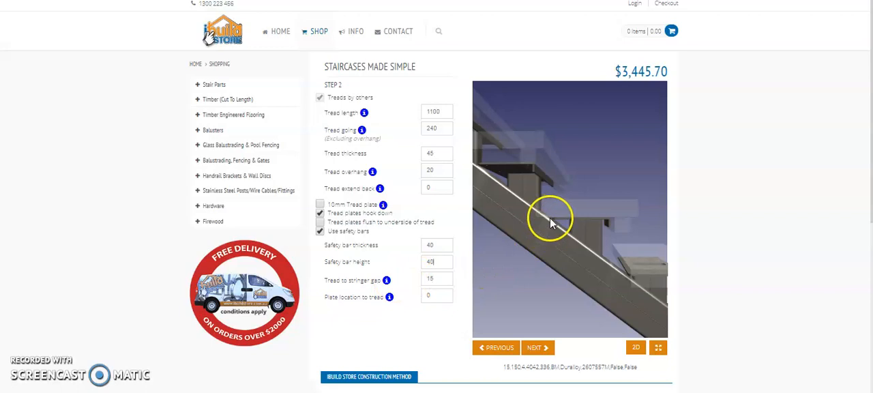
drag(550, 217, 551, 221)
- Try a tread to stringer gap of 20 and set it back to 15
click(432, 278)
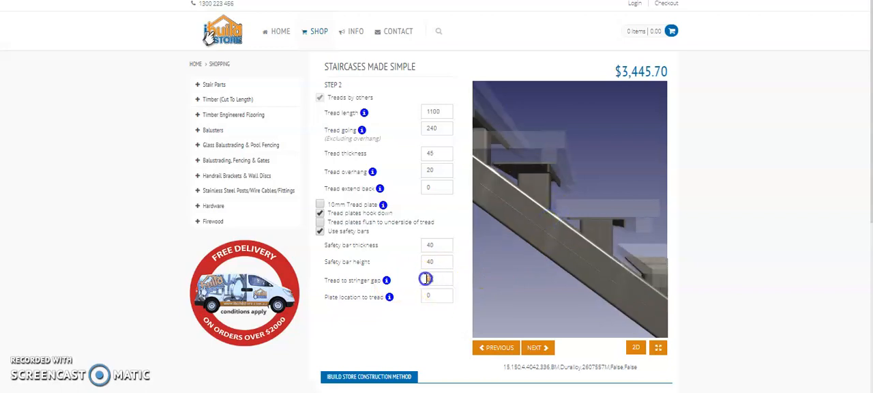
text(20)
drag(480, 264, 586, 223)
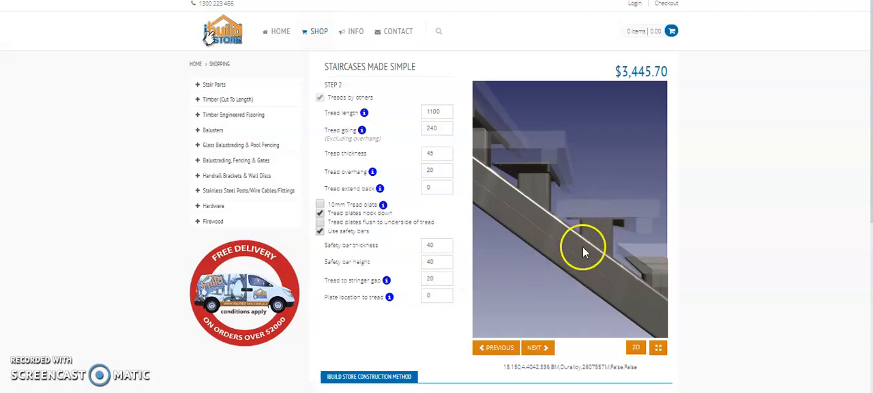
drag(439, 285, 421, 280)
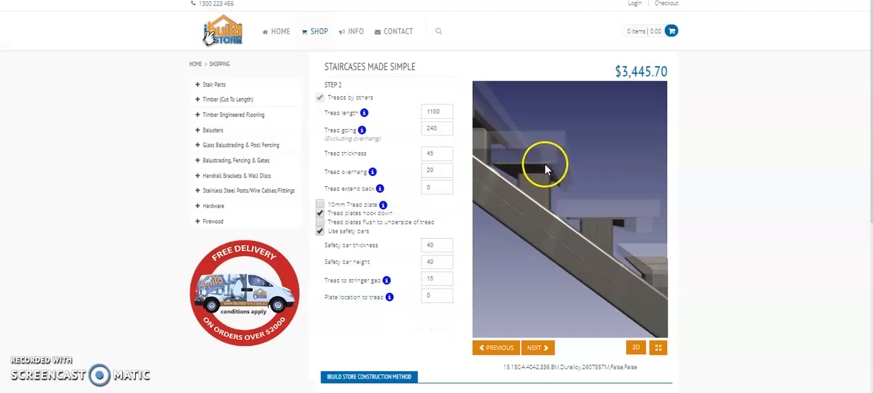
- Try the staircase without safety bars and re-enable them
drag(540, 164, 548, 171)
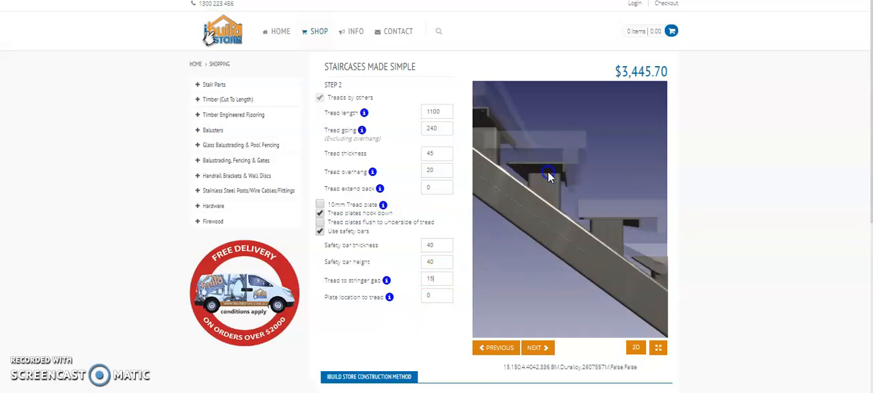
click(321, 232)
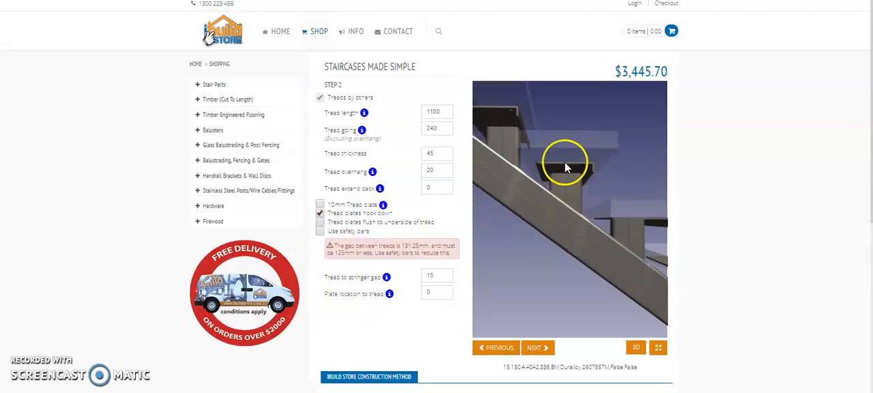
click(320, 233)
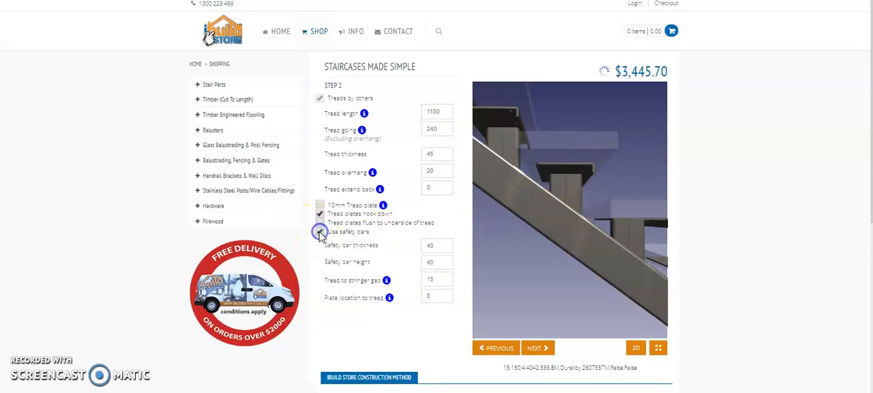
- Proceed to the Step 3 stringer settings and set the stringer thickness to 200mm
click(536, 349)
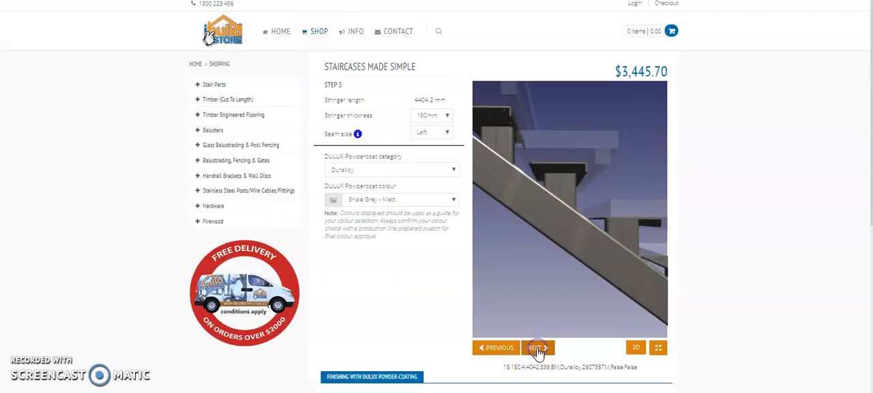
click(516, 171)
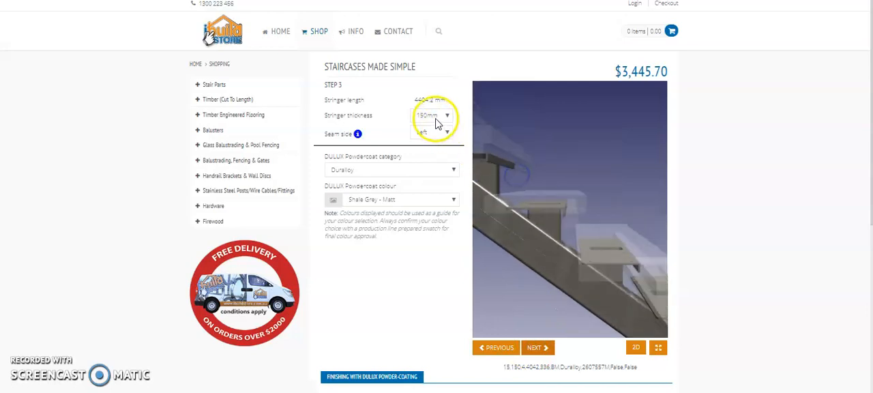
scroll(520, 234, down, 5)
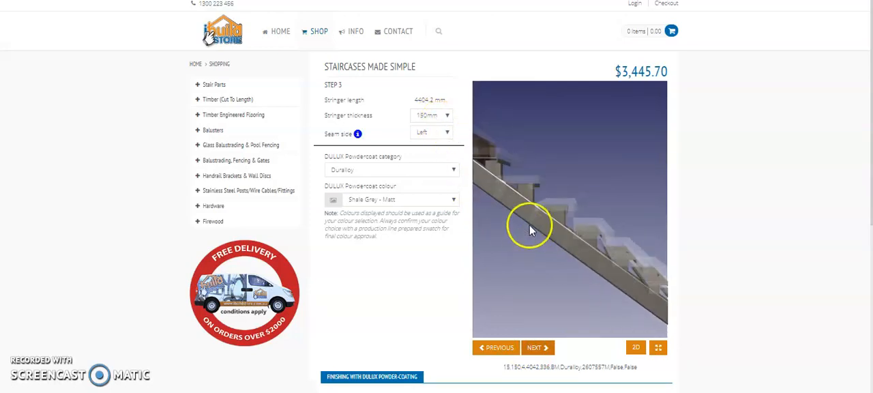
click(445, 116)
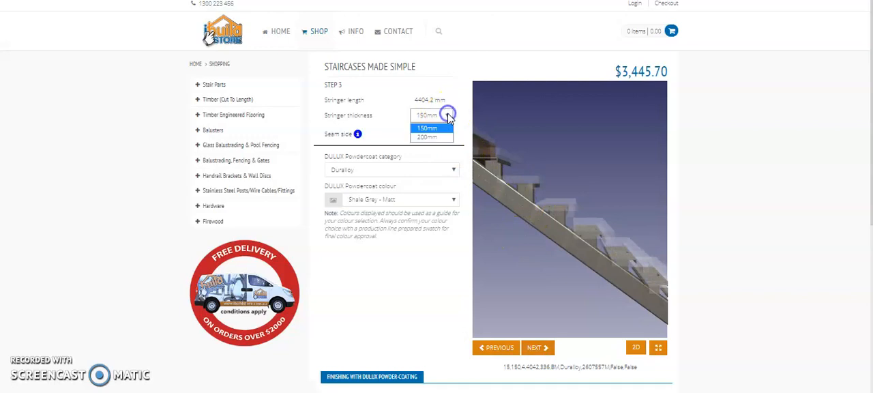
click(430, 138)
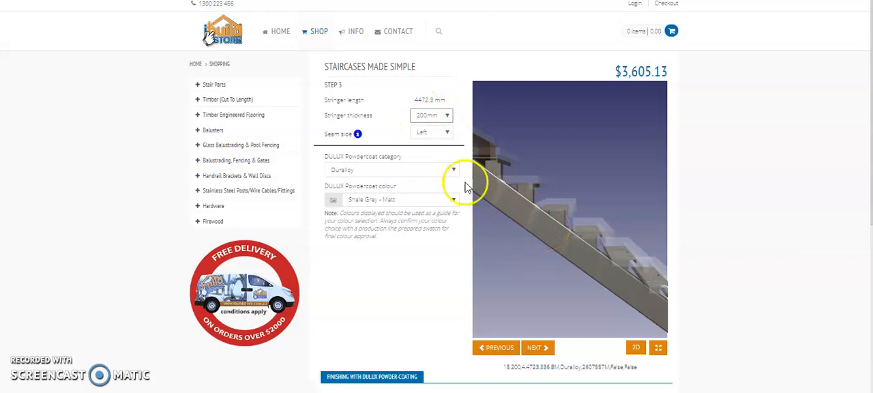
- Inspect the stringer on the 3D model and set its seam side to Right
drag(536, 214, 531, 234)
drag(531, 255, 529, 258)
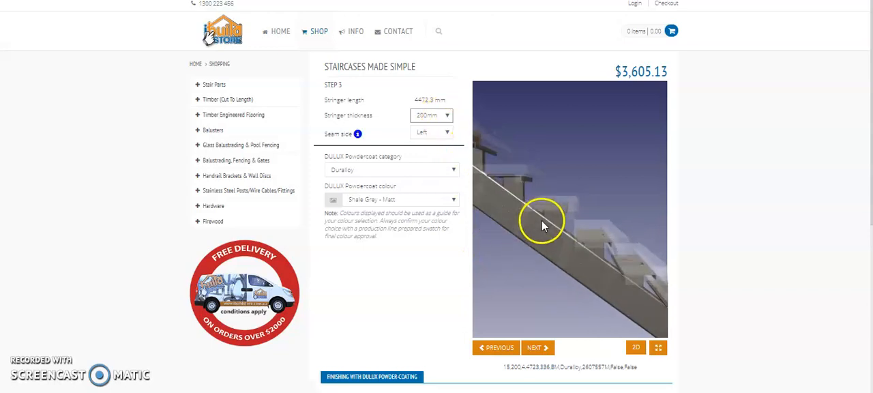
drag(557, 234, 578, 271)
drag(523, 245, 567, 186)
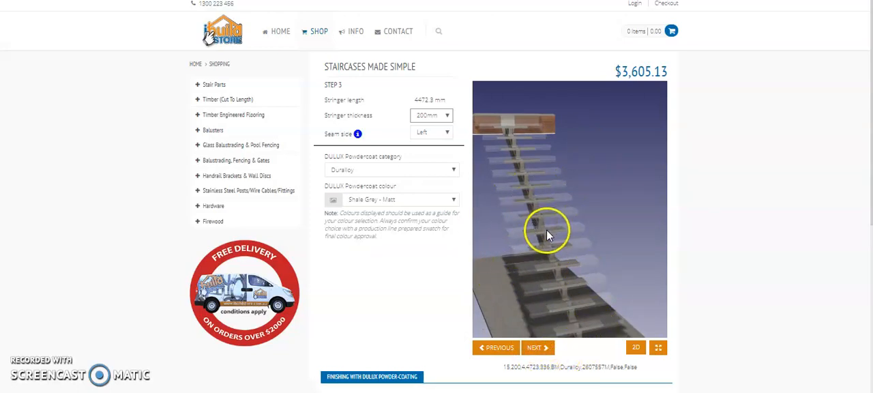
click(450, 133)
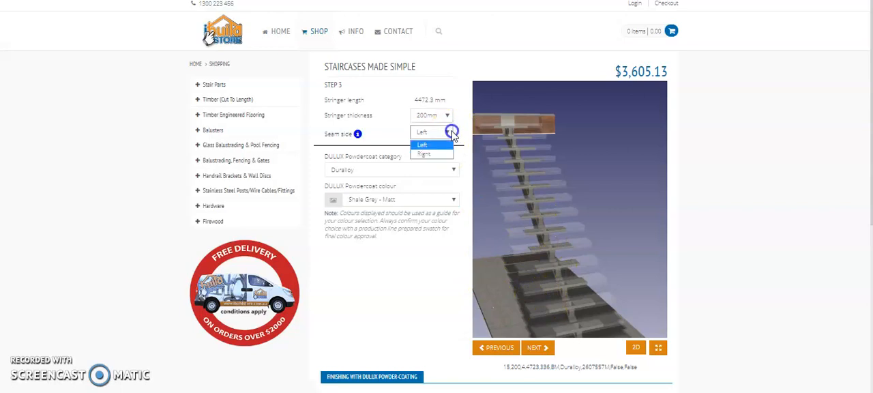
click(430, 154)
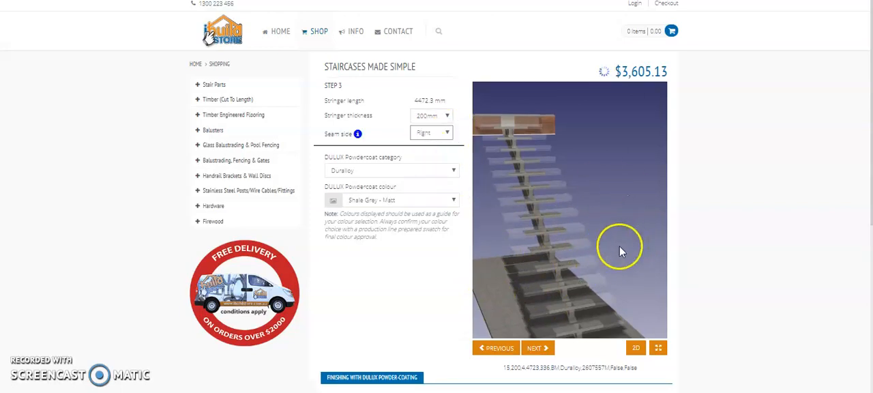
- Try the Surreal Effects Mannex powdercoat category with the Mannex Black colour on the staircase
drag(520, 218, 508, 243)
click(398, 170)
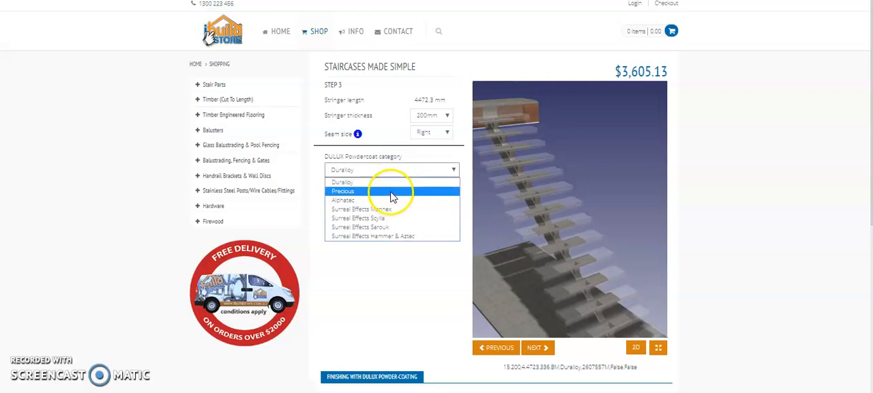
click(375, 209)
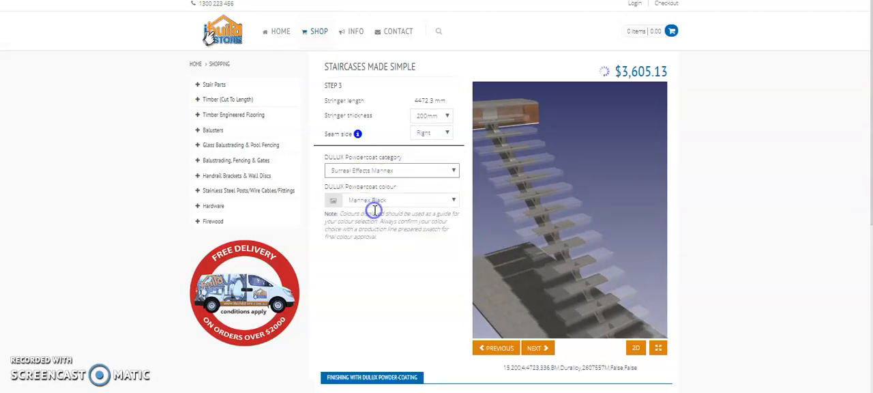
click(334, 205)
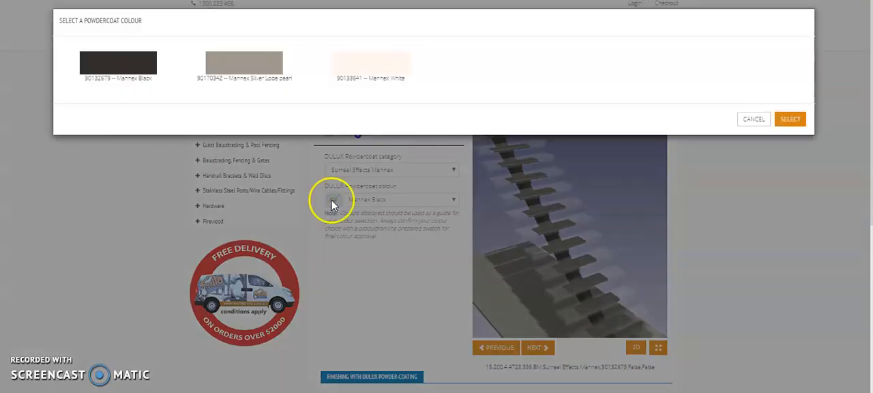
double_click(114, 71)
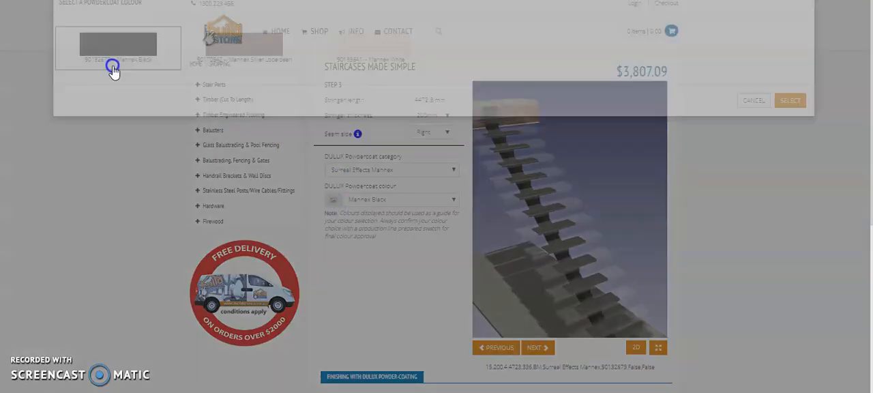
drag(518, 172, 561, 244)
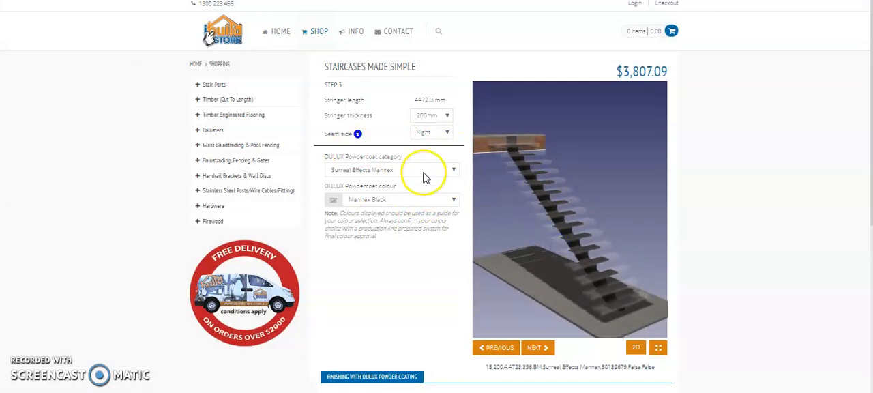
click(382, 200)
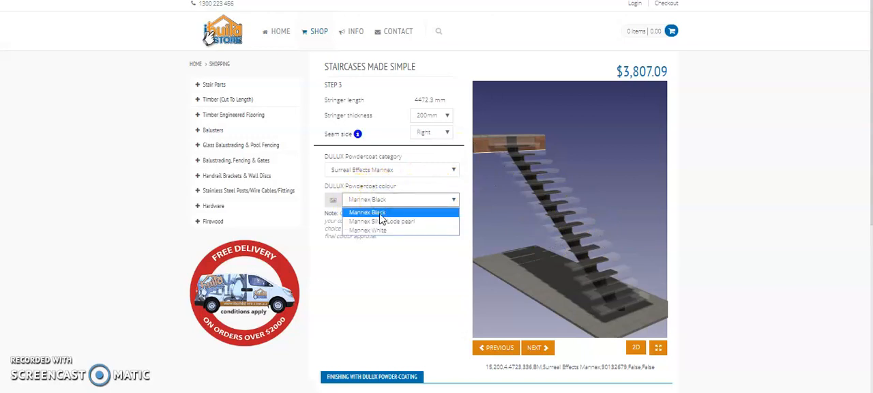
click(380, 214)
- Set the powdercoat category to Duralloy and choose the Black (C/B Night Sky) - Satin colour swatch
click(342, 170)
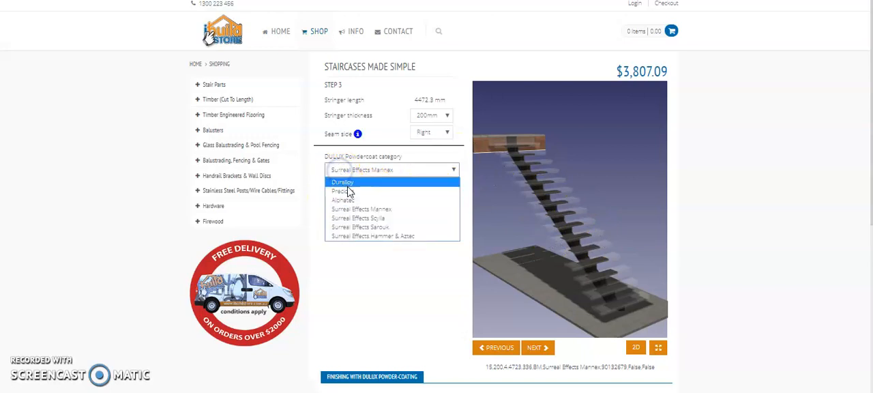
click(344, 183)
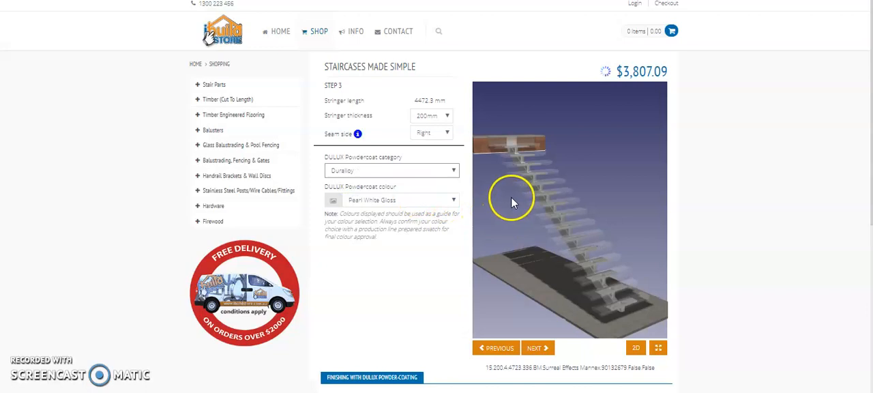
click(330, 200)
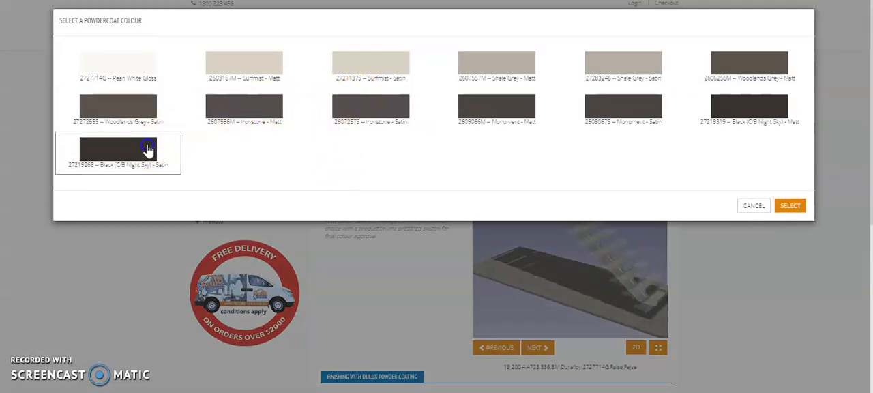
click(148, 149)
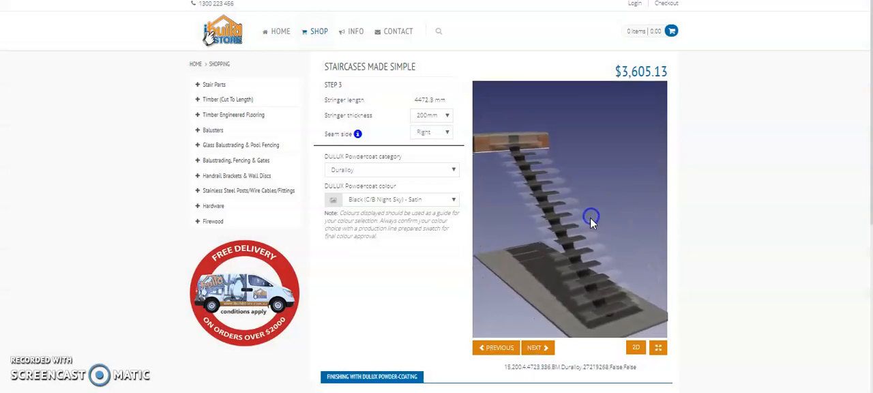
- Proceed to Step 4 and enable the option to purchase drawings only
click(536, 347)
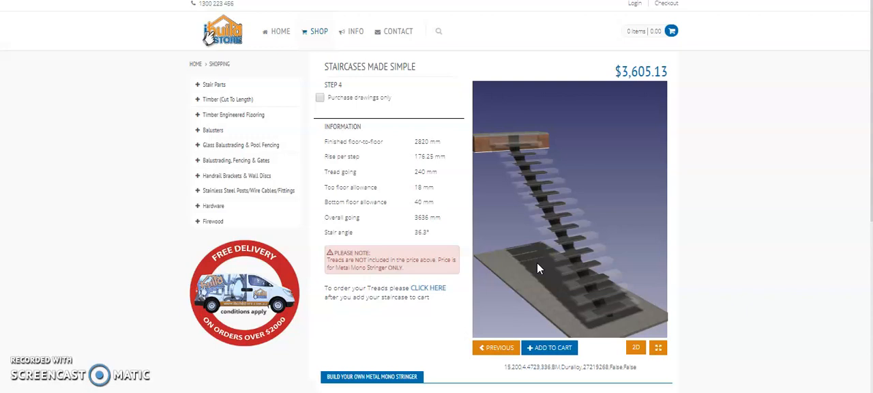
click(320, 100)
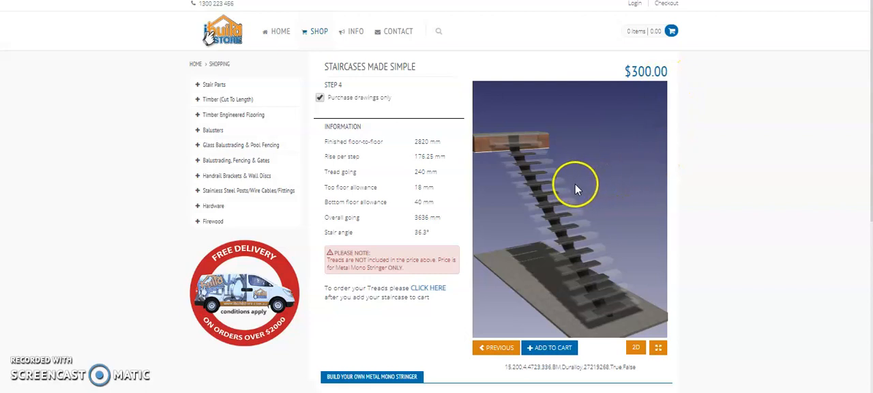
- Browse the Metal Mono Parts products under Stair Parts and return to the Metal Mono Stringers designer
click(203, 90)
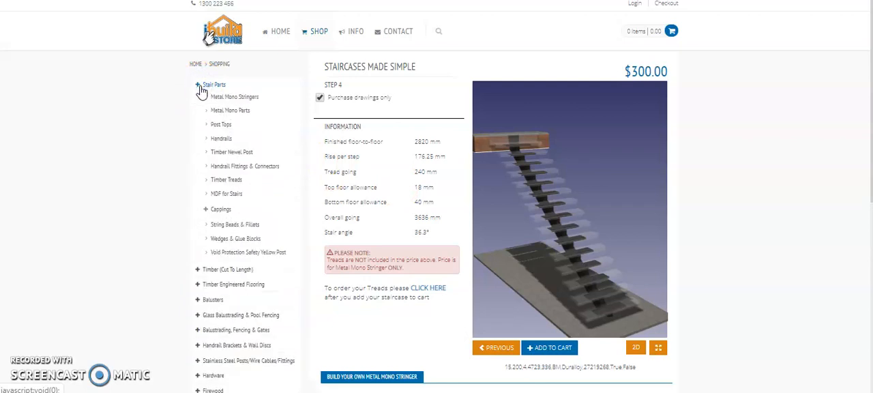
click(228, 114)
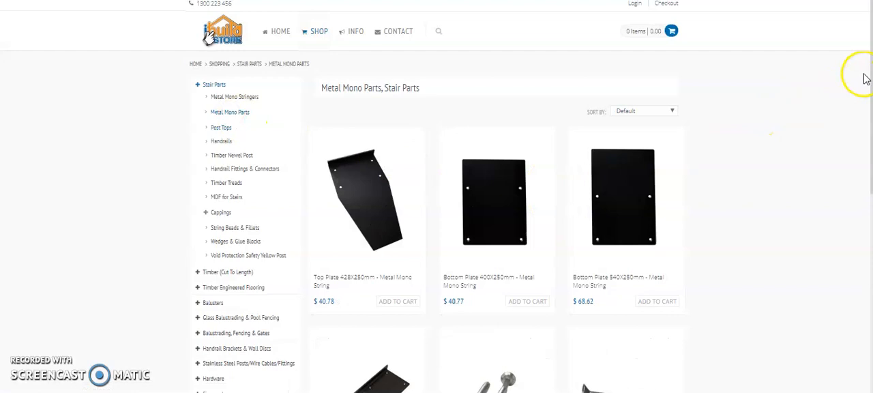
scroll(868, 75, down, 2)
scroll(868, 89, down, 1)
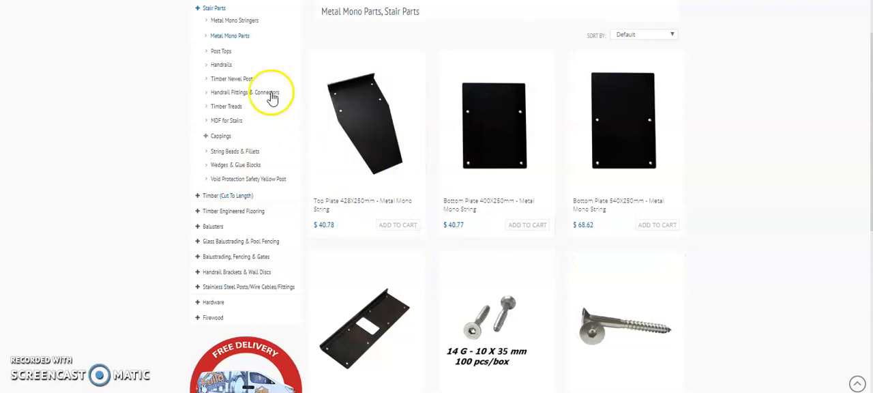
click(240, 21)
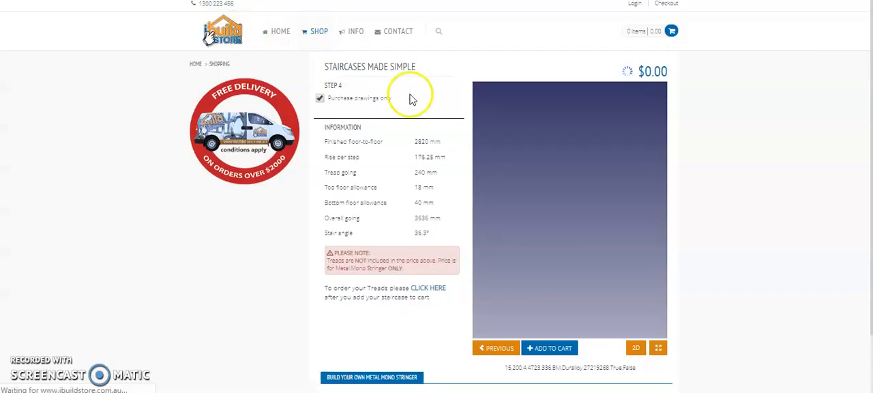
click(735, 199)
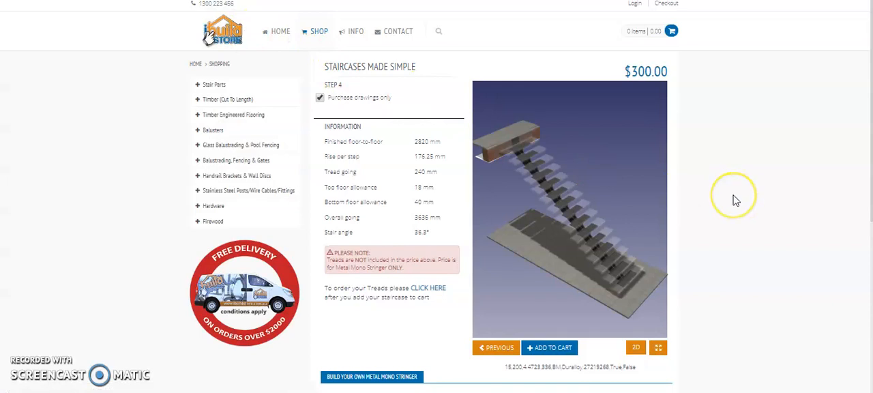